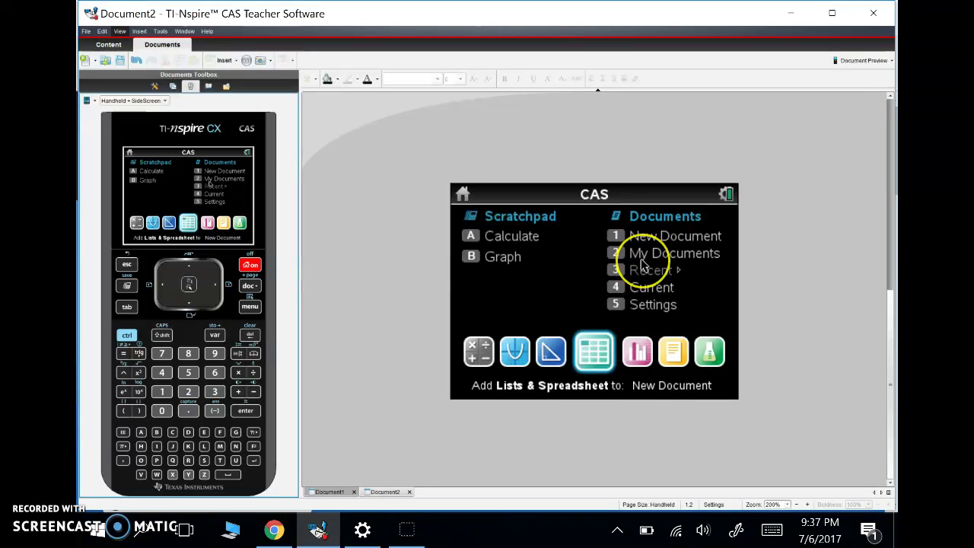
Step: Open the current document and move to the empty row below the apple data in column A
click(639, 289)
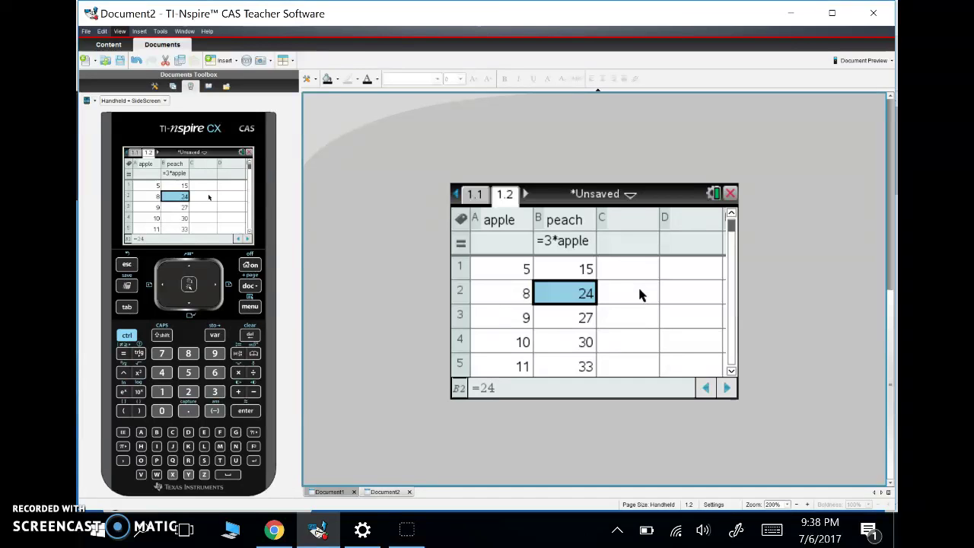
key(Left)
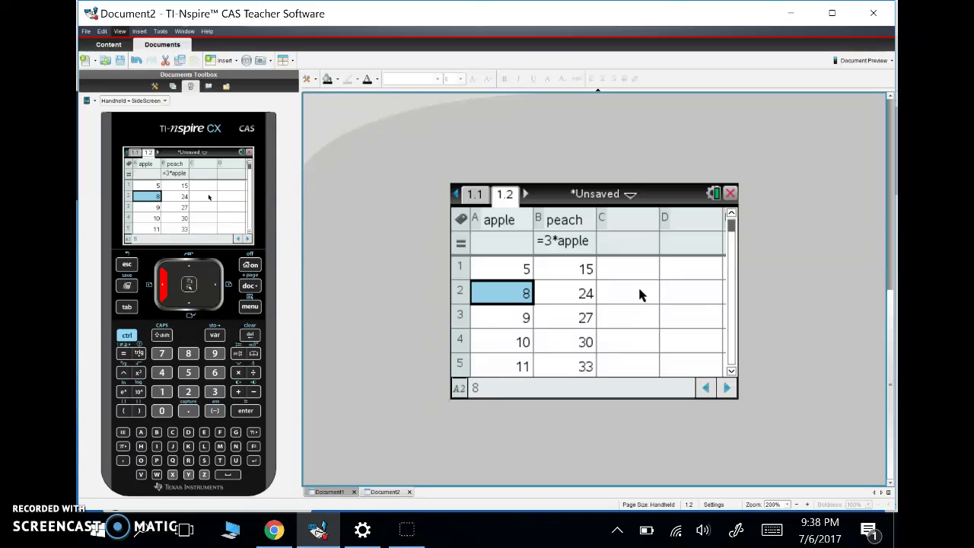
key(Up)
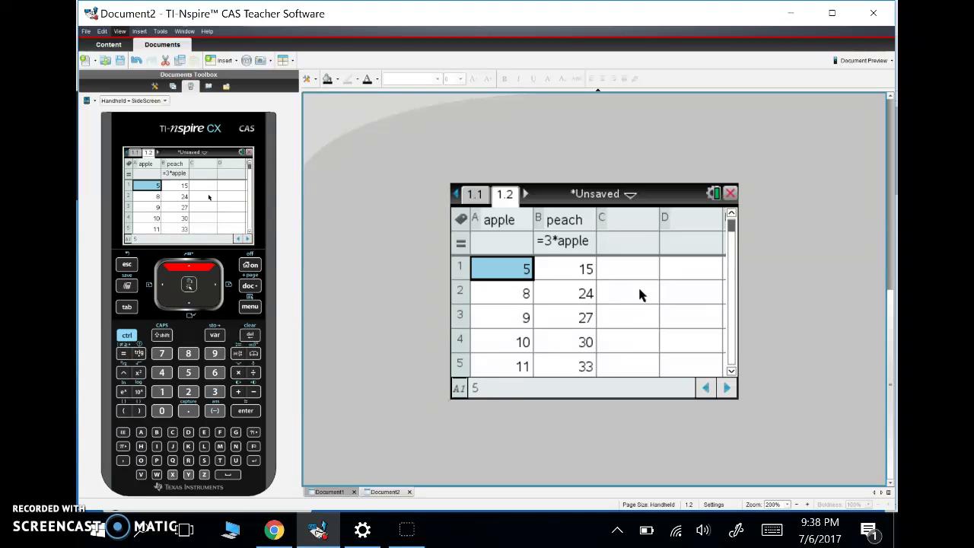
key(Up)
key(Up)
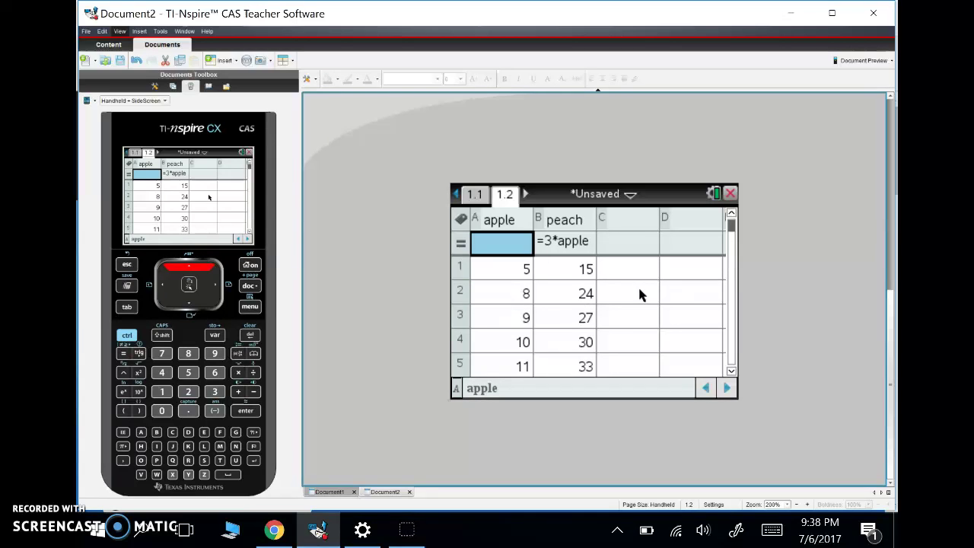
key(Down)
key(Up)
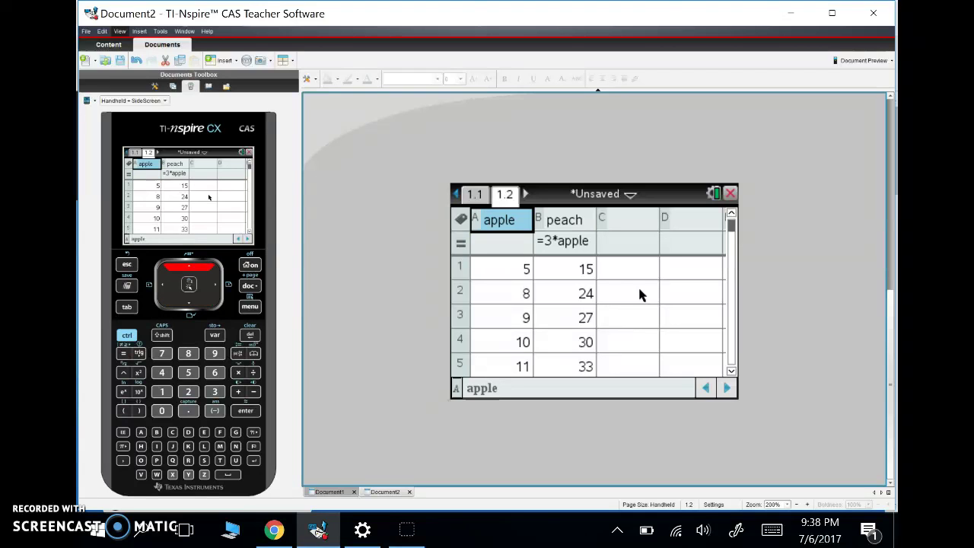
key(Right)
key(Down)
key(Down)
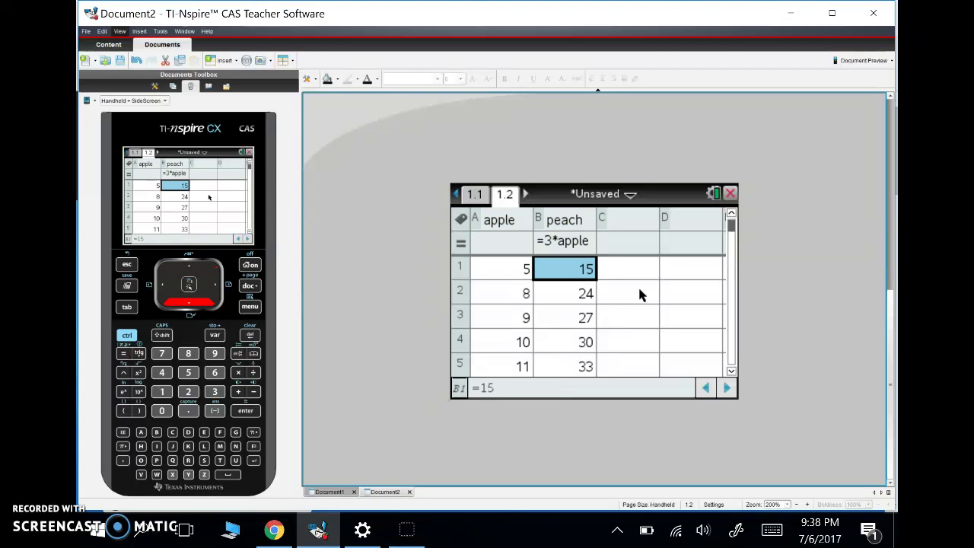
key(Left)
key(Down)
key(Down)
key(Down)
key(Down)
key(Down)
key(Up)
key(Up)
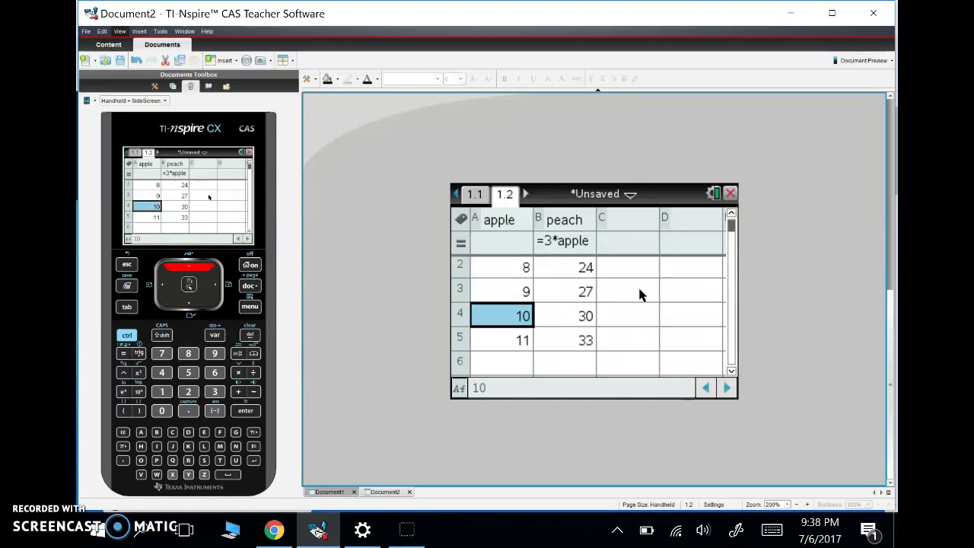
key(Down)
key(Down)
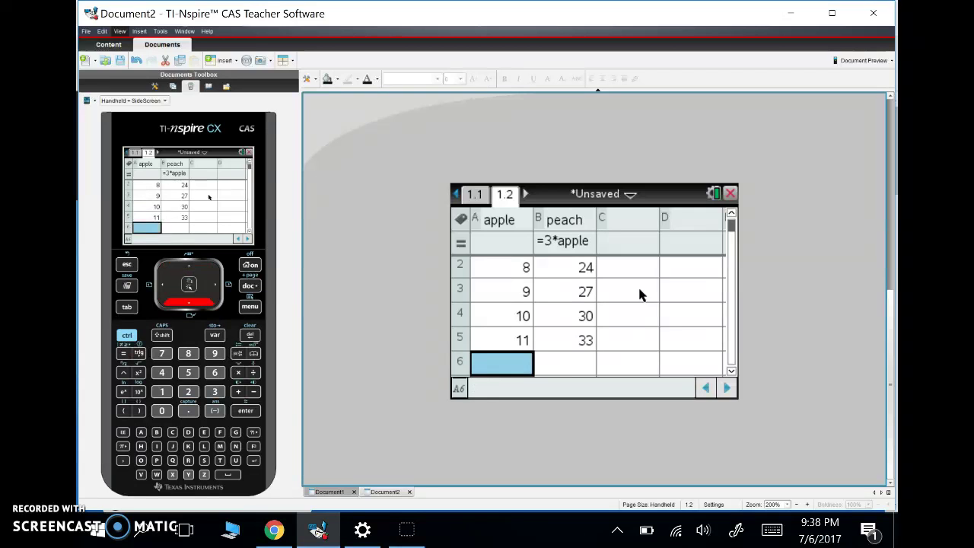
key(Up)
key(Up)
key(Up)
key(Up)
key(Up)
key(Down)
key(Down)
key(Down)
key(Down)
key(Down)
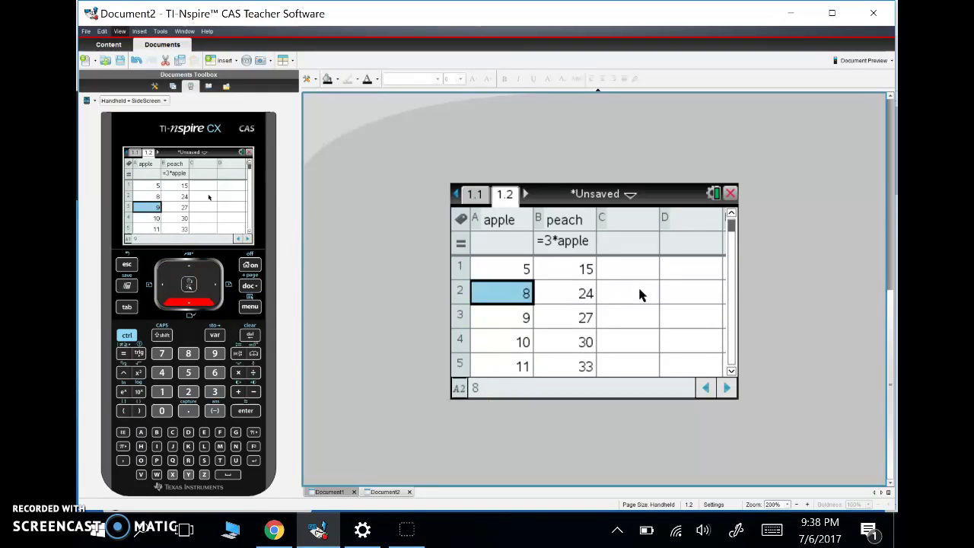
Step: Enter 15 and 25 as new apple values in rows 6–7, giving peach 45 and 75
key(Down)
key(Up)
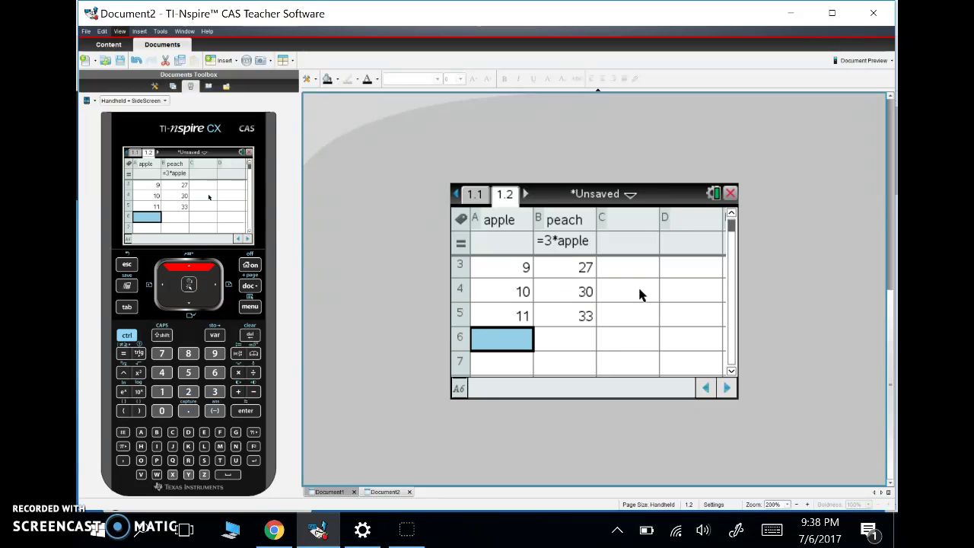
text(15)
key(Down)
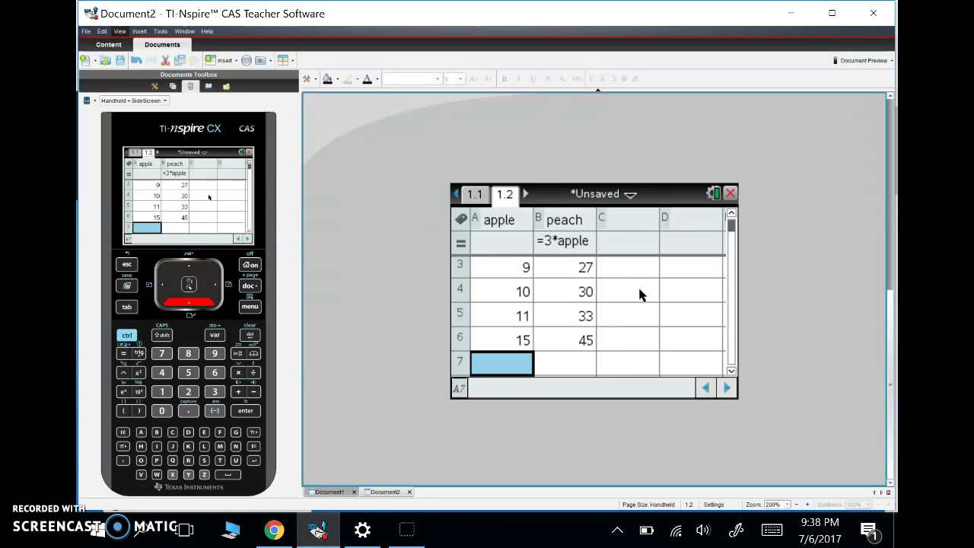
text(25)
key(Return)
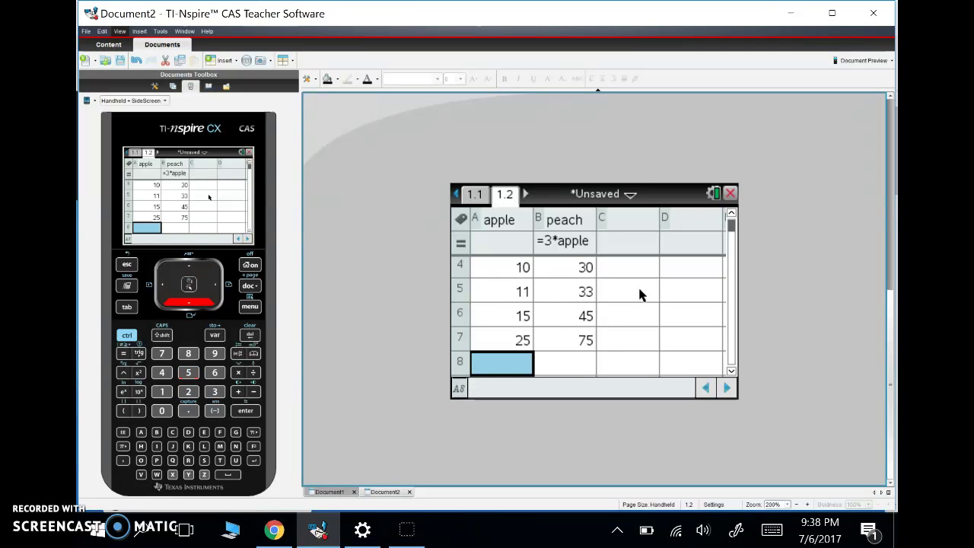
key(Up)
key(Up)
key(Up)
key(Up)
key(Up)
key(Up)
key(Up)
key(Up)
key(Up)
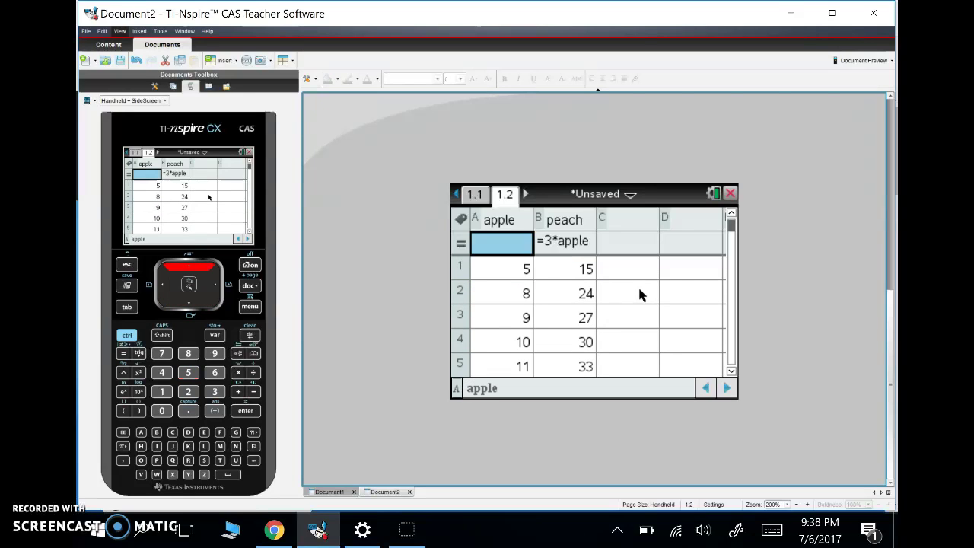
key(Down)
key(Down)
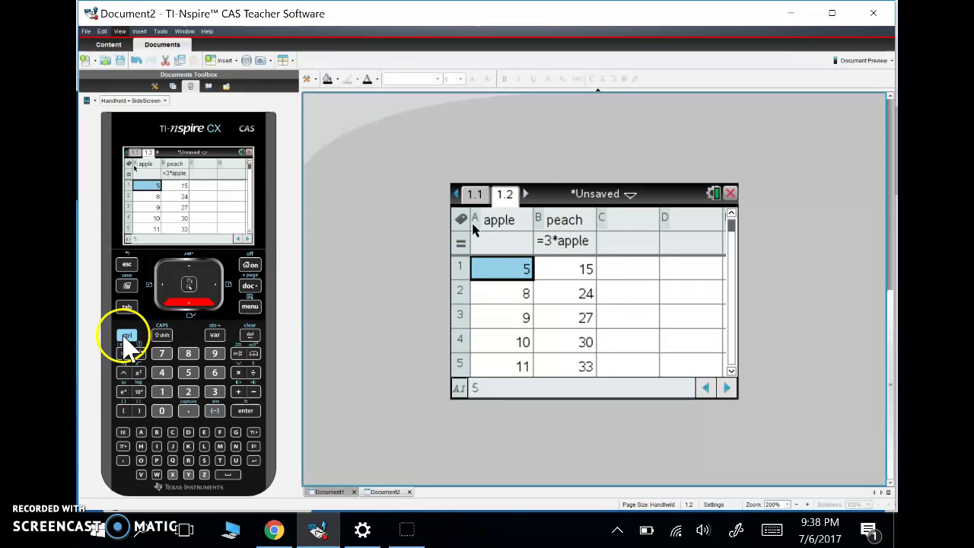
Step: Insert a Data & Statistics page 1.3 that shows the apple values as dots
click(126, 338)
click(249, 285)
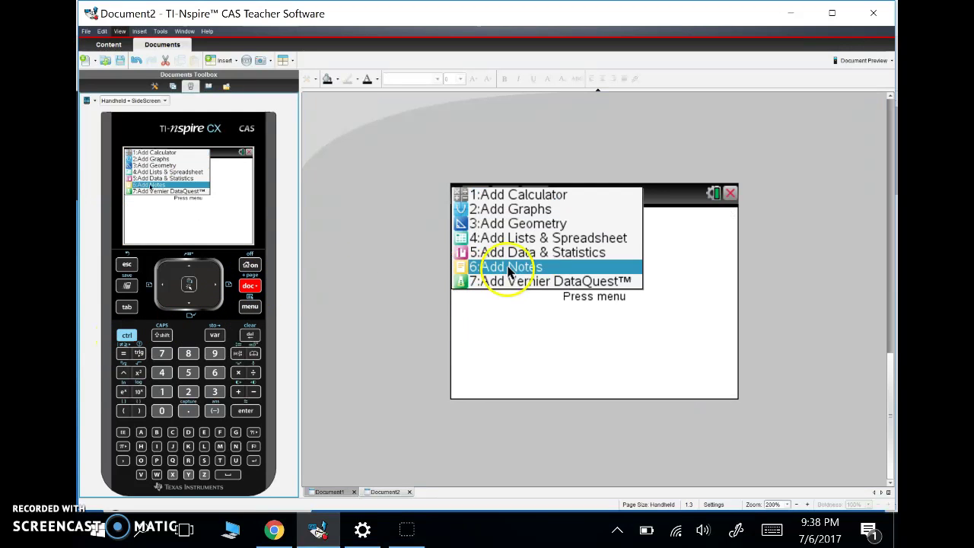
click(539, 254)
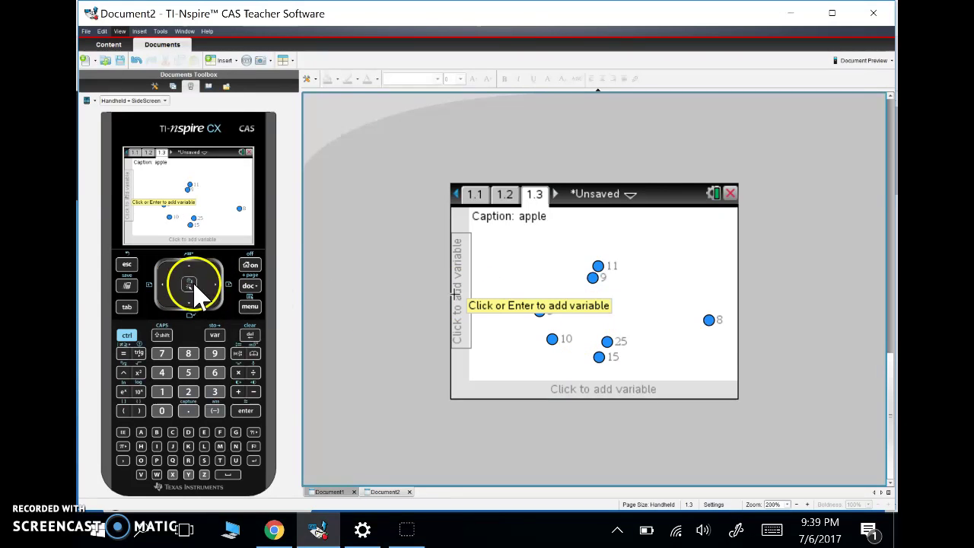
Step: Put apple on the horizontal axis so the dots line up on a 4–26 scale
click(659, 326)
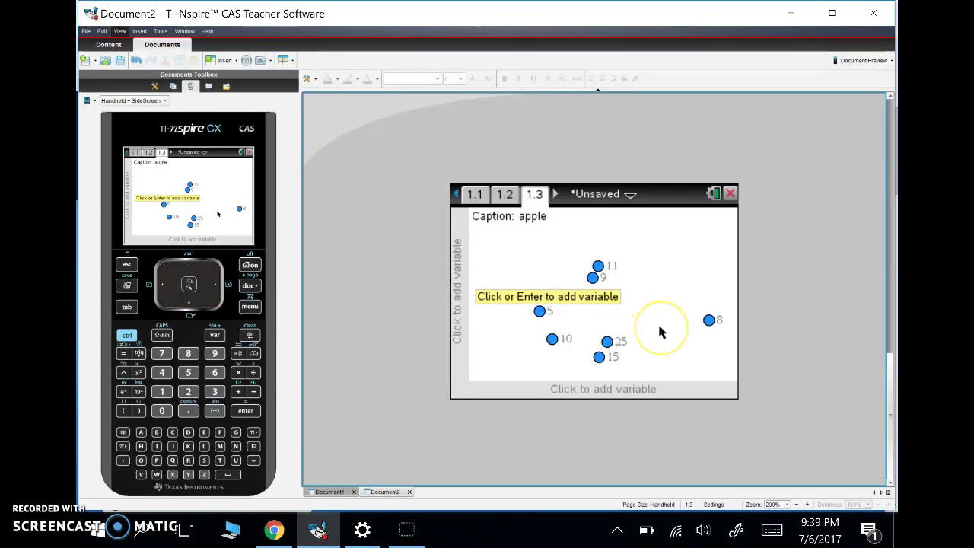
drag(659, 332, 582, 390)
click(572, 391)
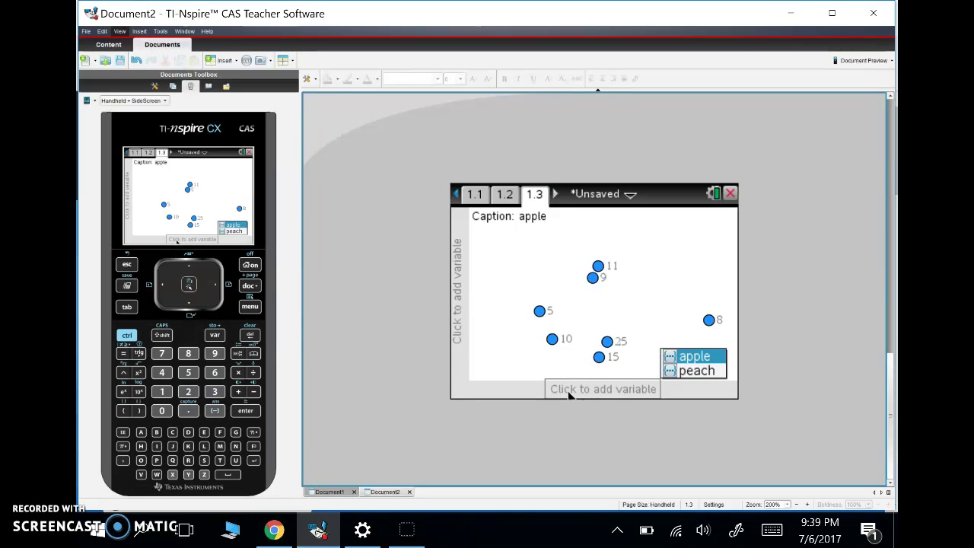
click(689, 359)
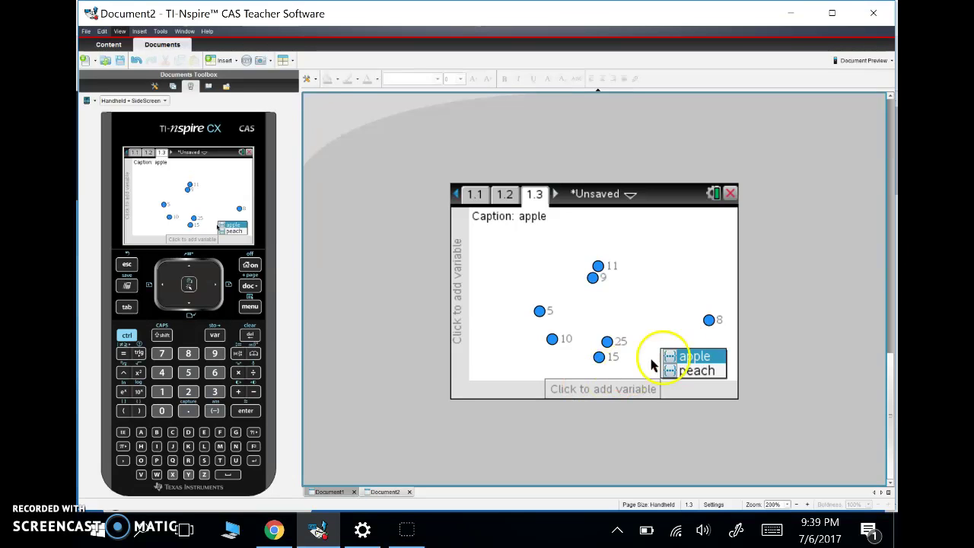
click(689, 357)
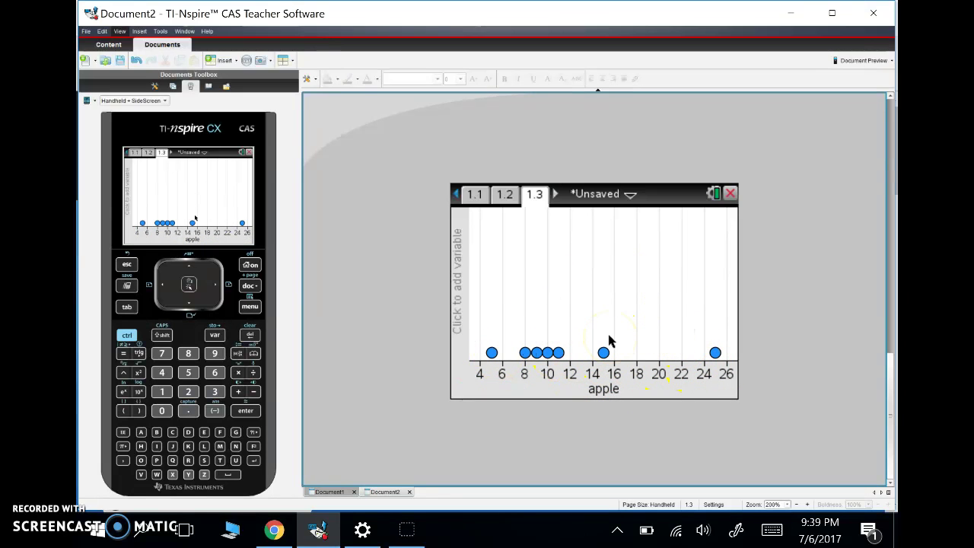
click(641, 283)
click(458, 294)
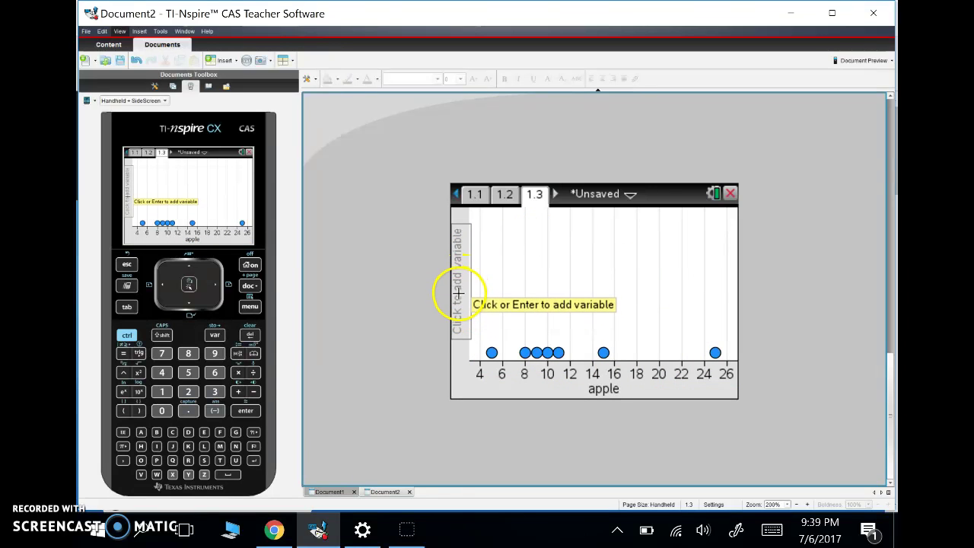
drag(464, 251, 507, 232)
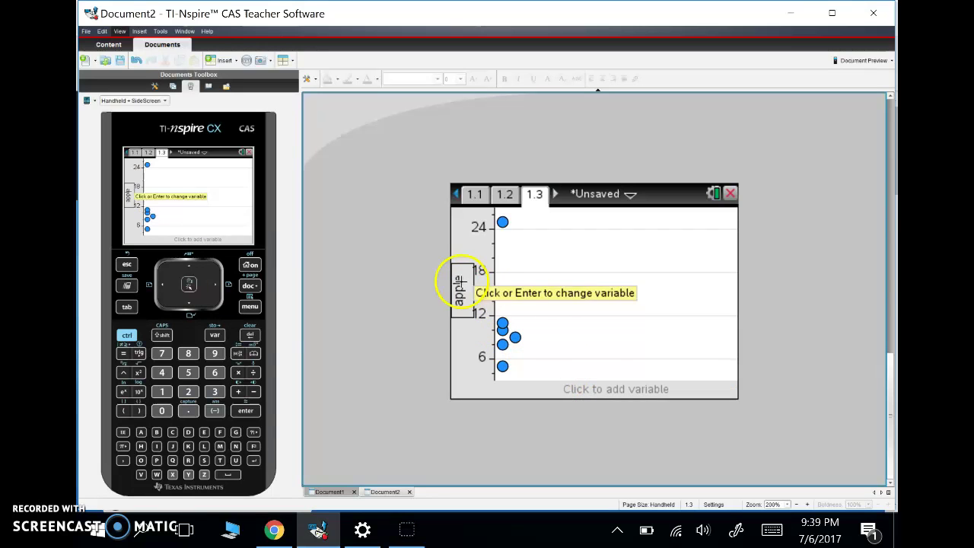
click(601, 389)
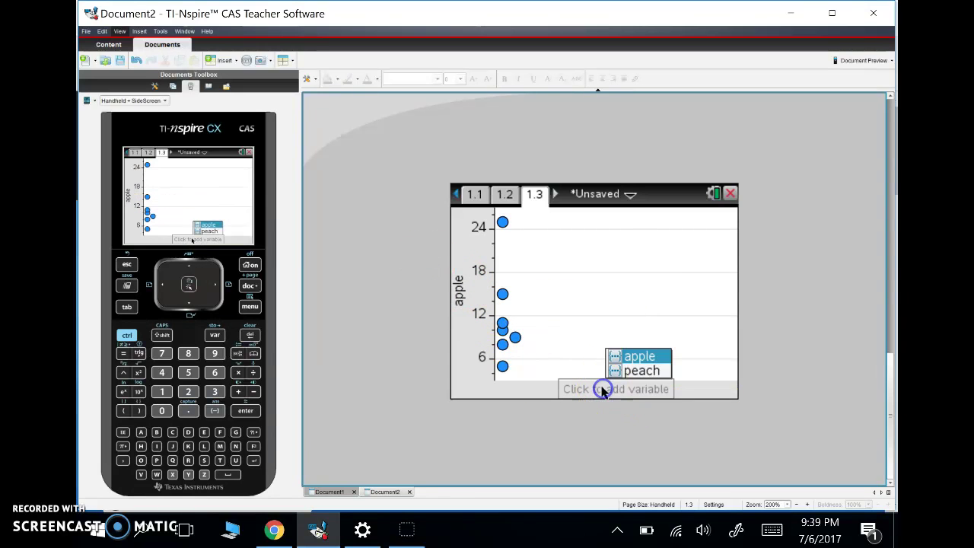
click(639, 360)
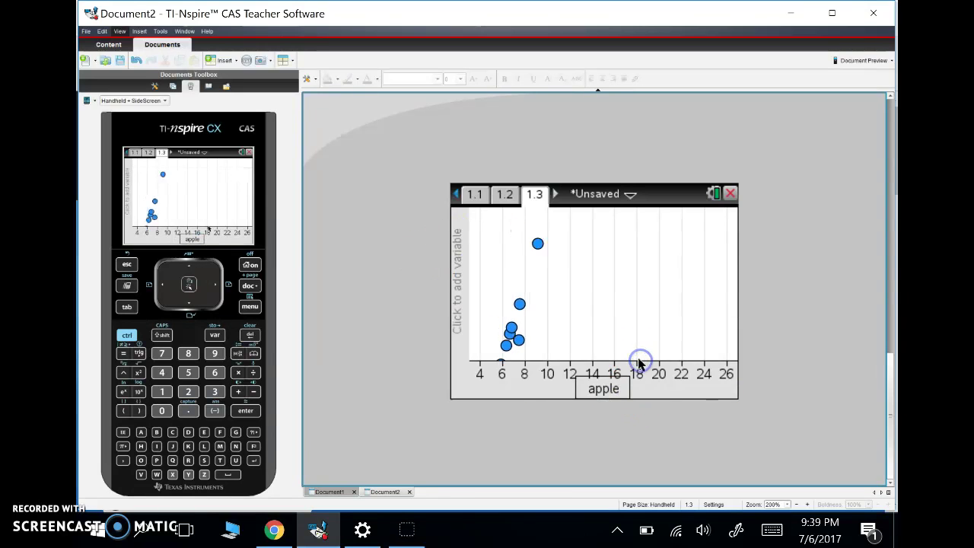
click(454, 280)
Step: Add peach to the vertical axis, showing seven points from (5,15) to (25,75)
click(517, 246)
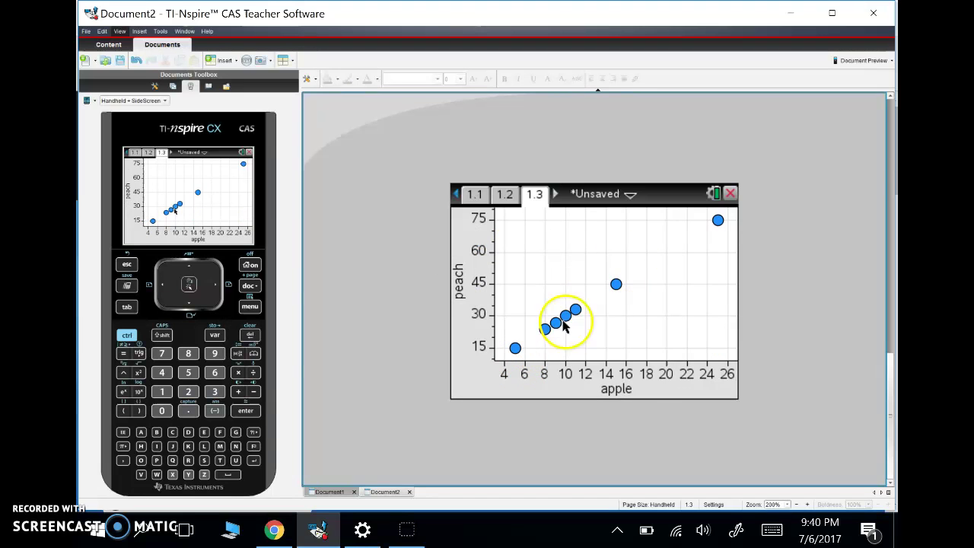
mouse_move(720, 221)
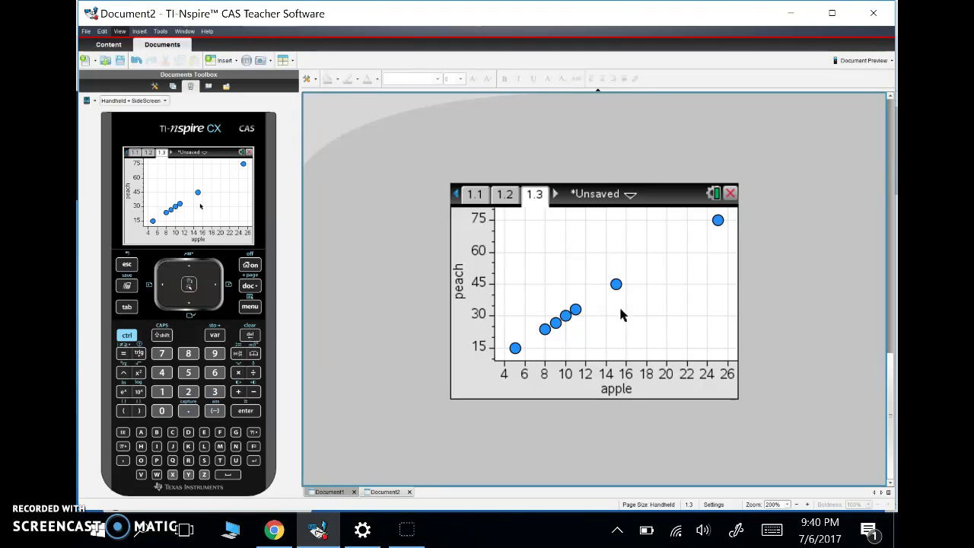
drag(622, 314, 687, 315)
drag(587, 343, 624, 307)
click(527, 329)
click(457, 280)
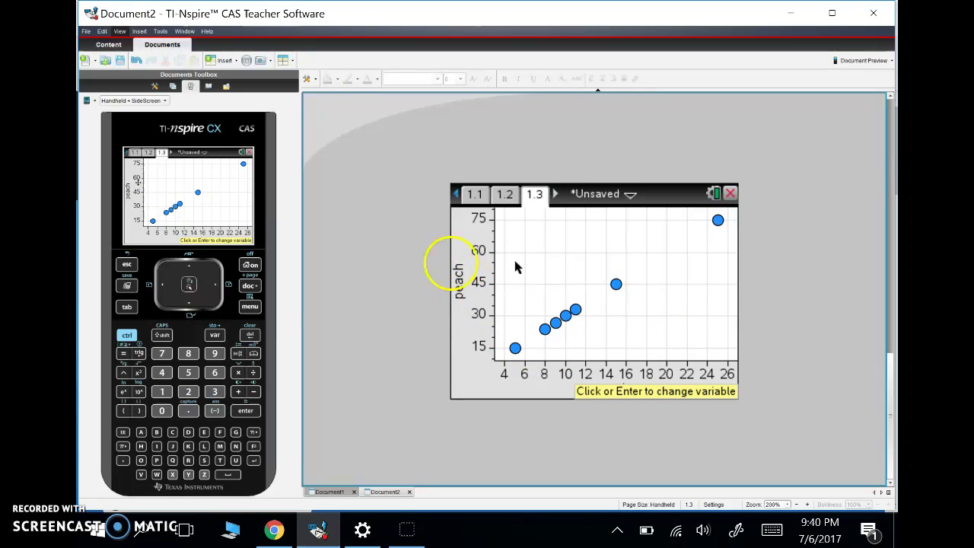
Step: Use Plot Properties > Remove Y Variable to drop peach from the vertical axis
click(249, 306)
key(Down)
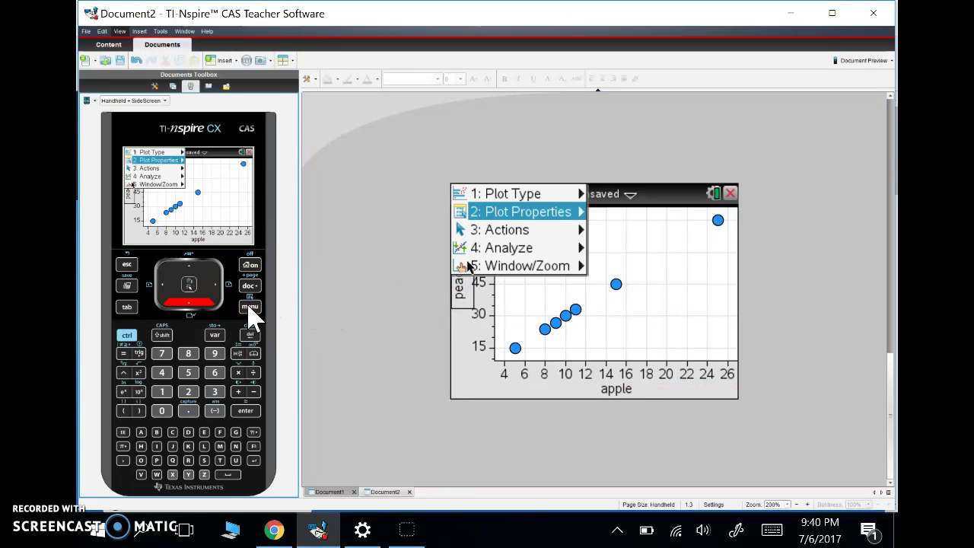
key(Down)
key(Right)
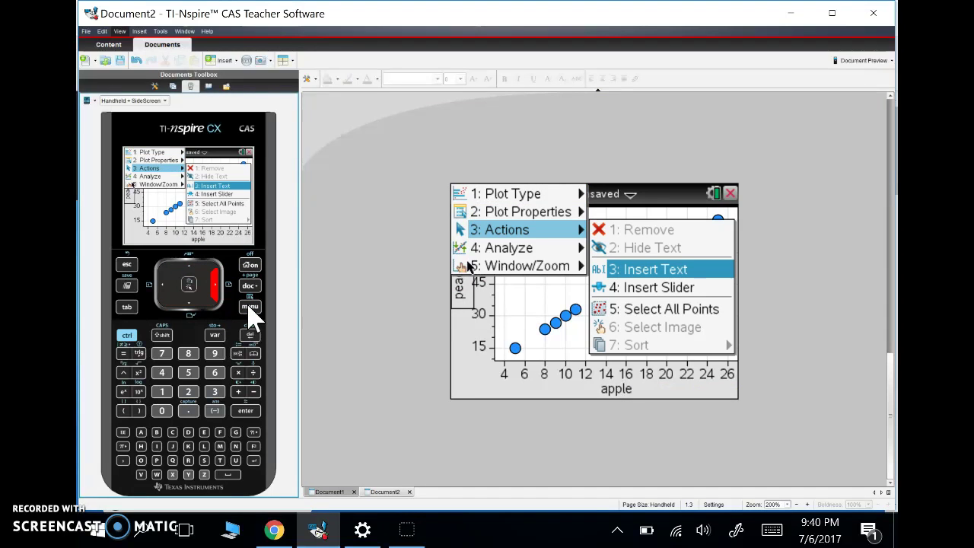
key(Down)
key(Down)
key(Left)
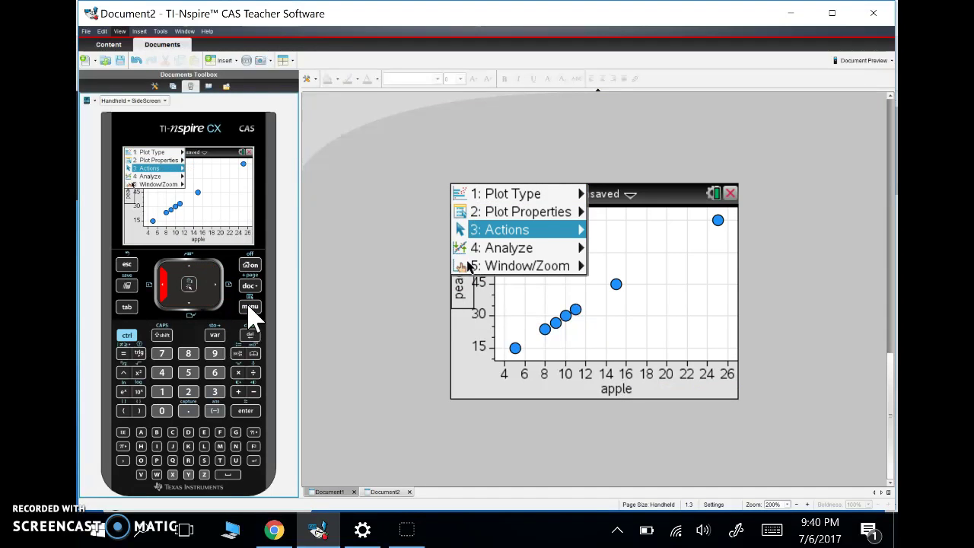
key(Up)
key(Right)
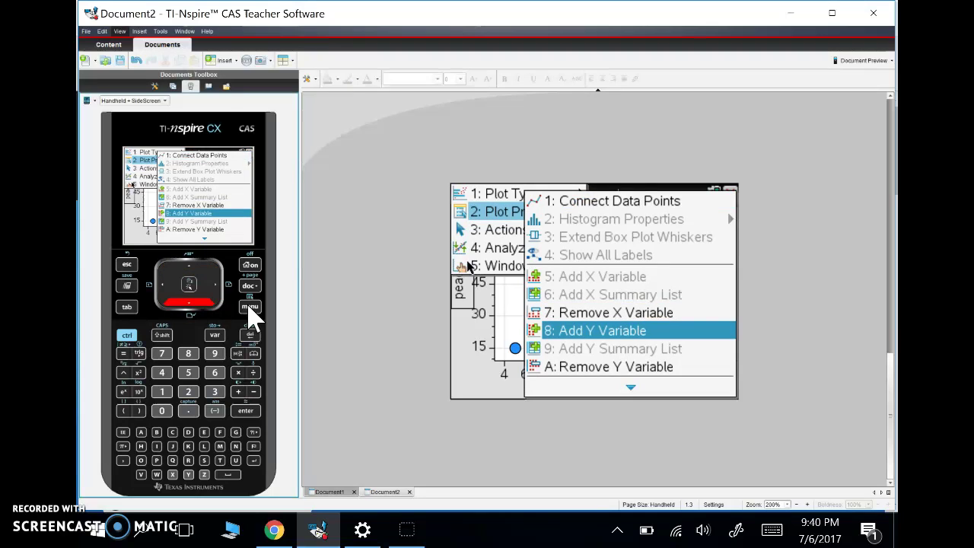
key(Down)
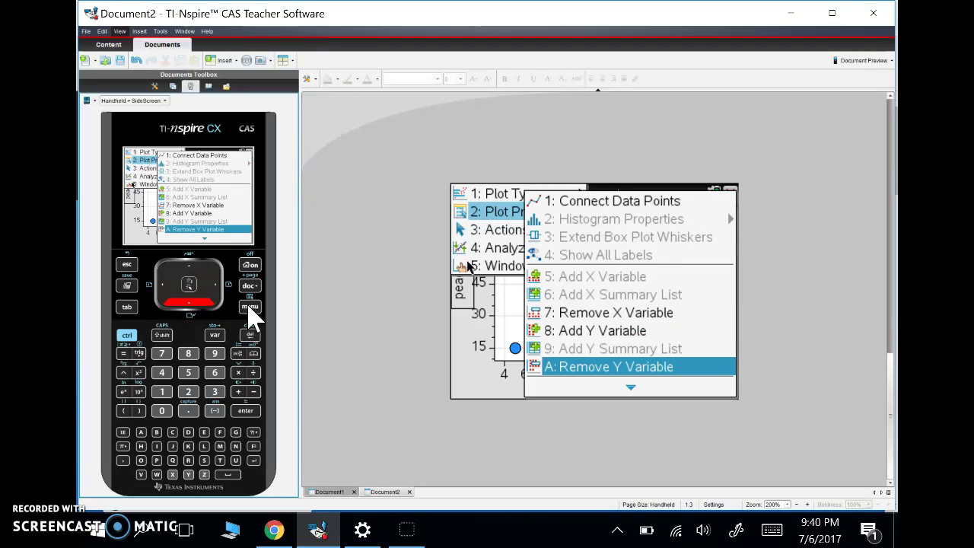
key(Return)
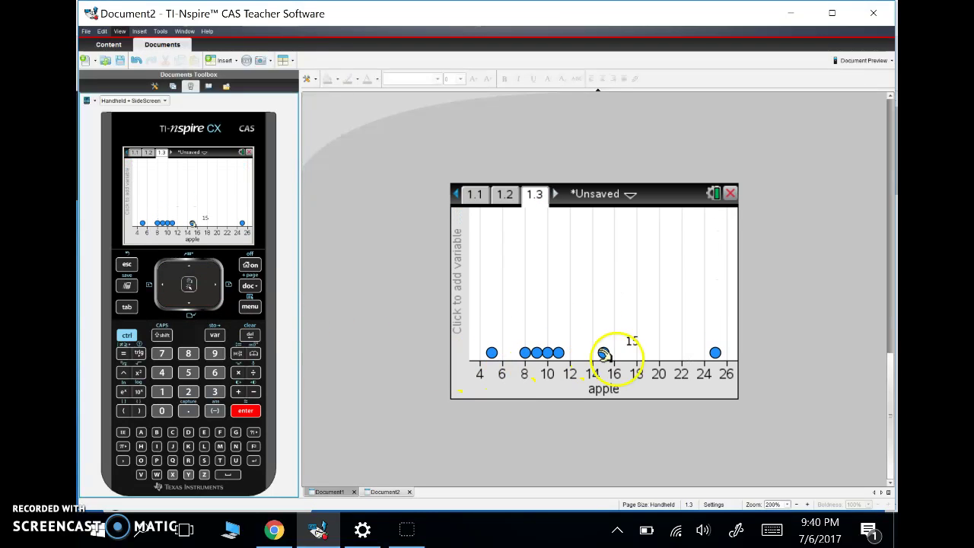
Step: Change the apple plot type to Box Plot, with a median near 10
click(249, 307)
key(Right)
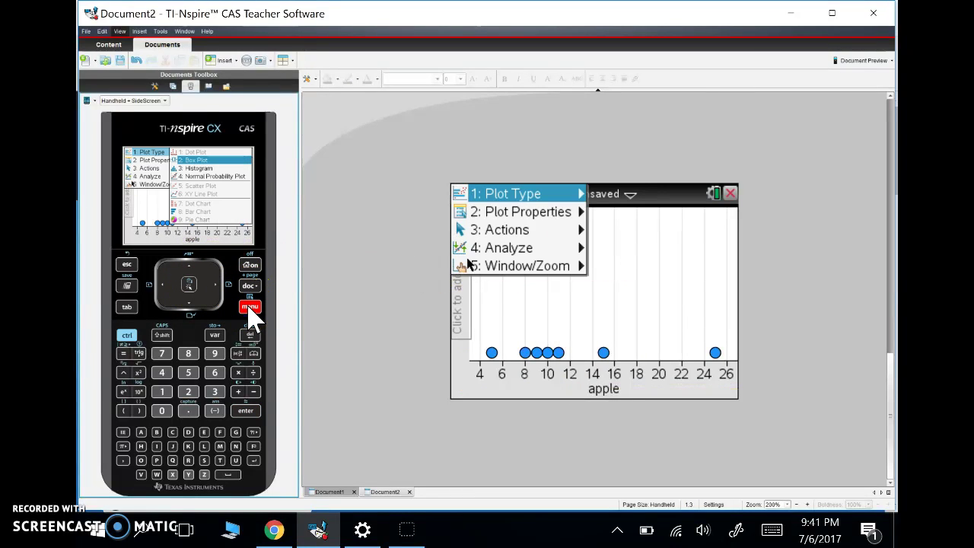
key(Down)
key(Down)
key(Up)
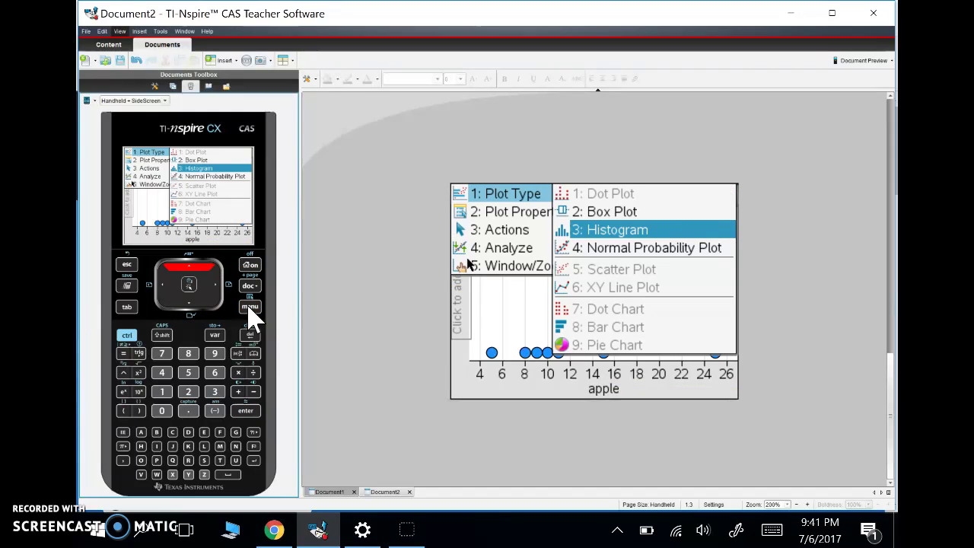
key(Up)
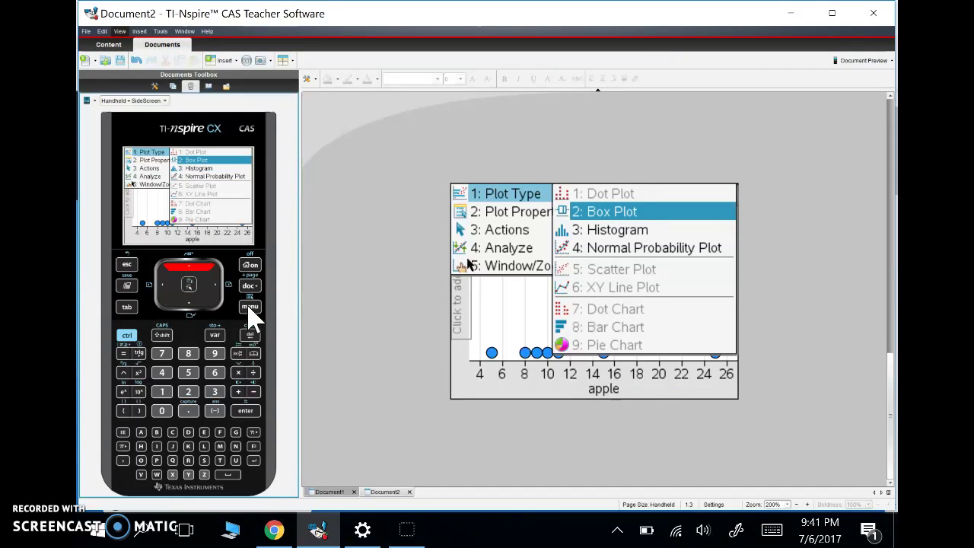
key(Down)
key(Down)
key(Up)
key(Up)
key(Down)
key(Up)
key(Down)
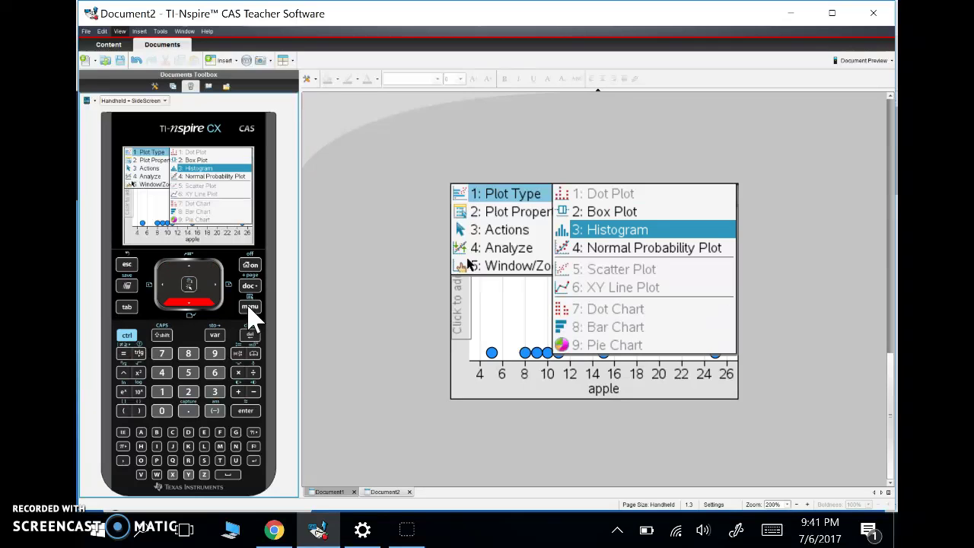
key(Up)
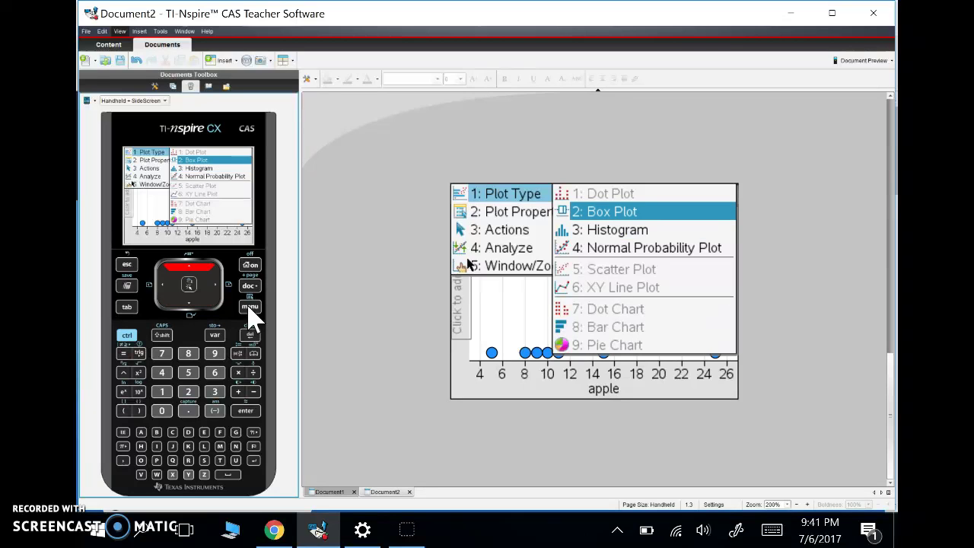
key(Return)
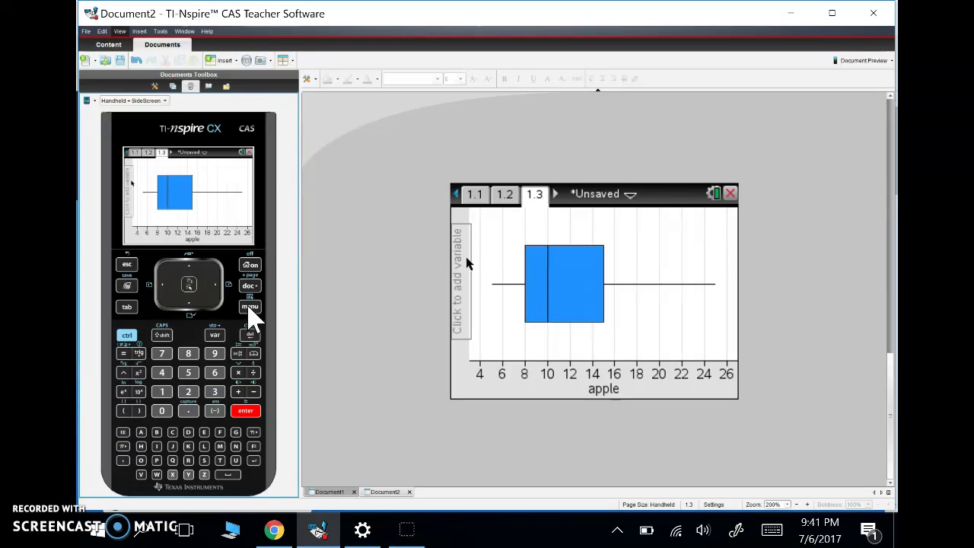
Step: Change the apple plot type to Histogram
click(248, 307)
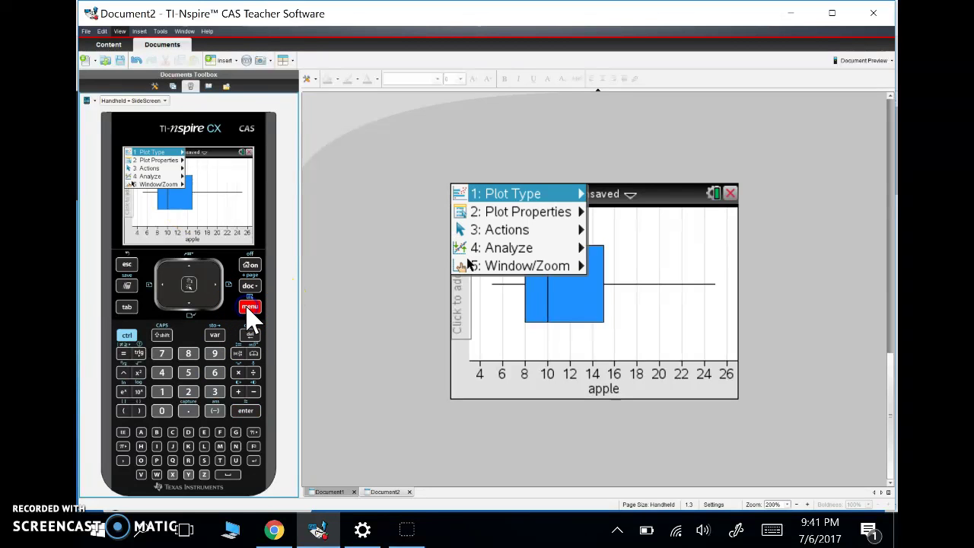
key(Right)
key(Down)
key(Return)
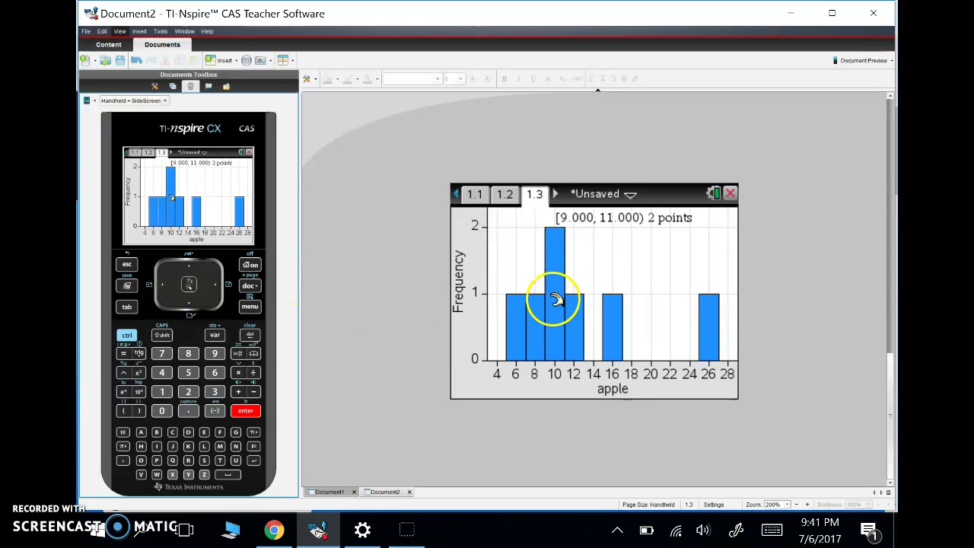
Step: Check the bar counts and find the tallest bin [9, 11) with 2 points
mouse_move(515, 304)
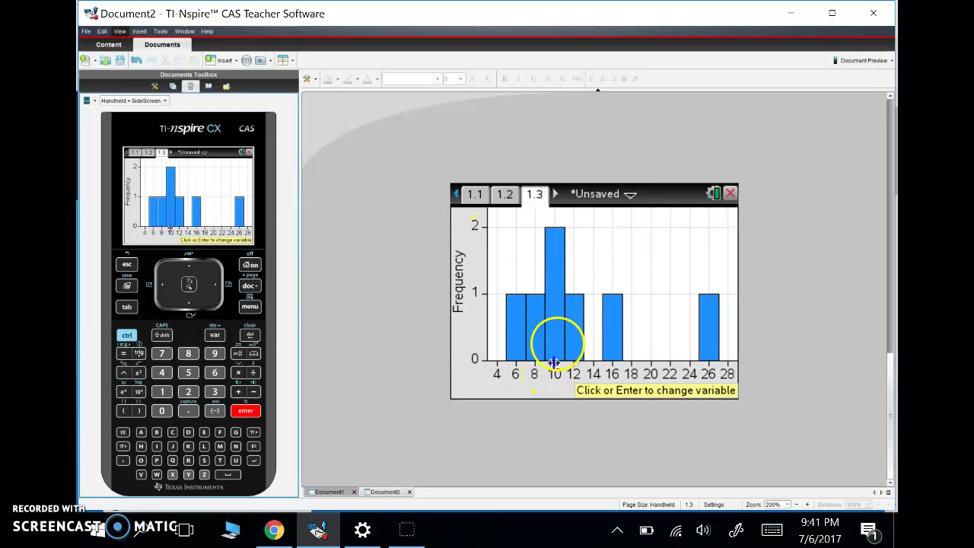
mouse_move(559, 238)
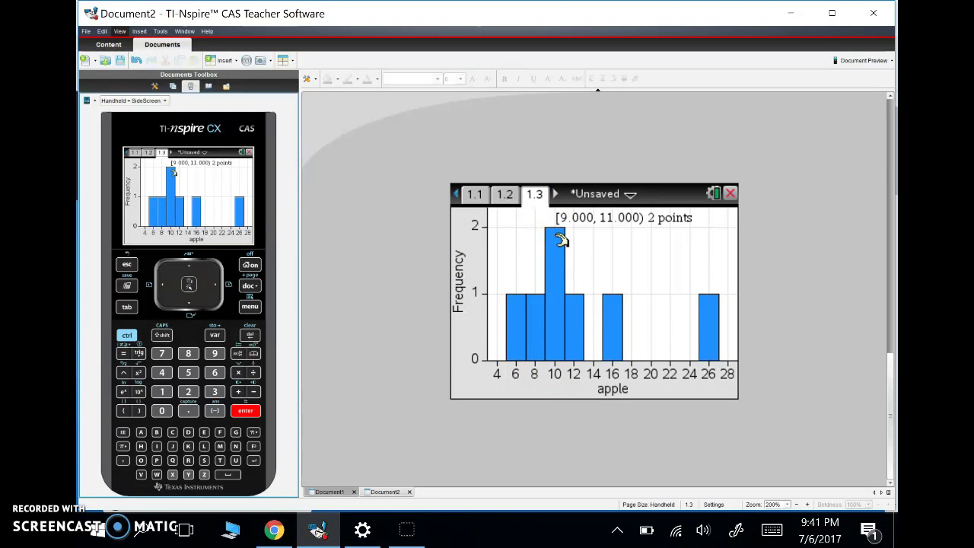
click(475, 255)
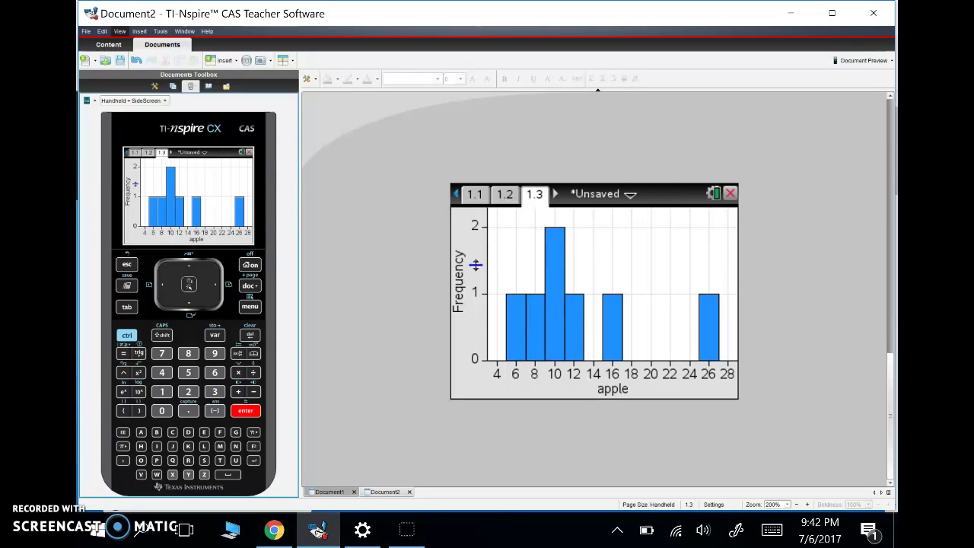
drag(583, 331, 547, 351)
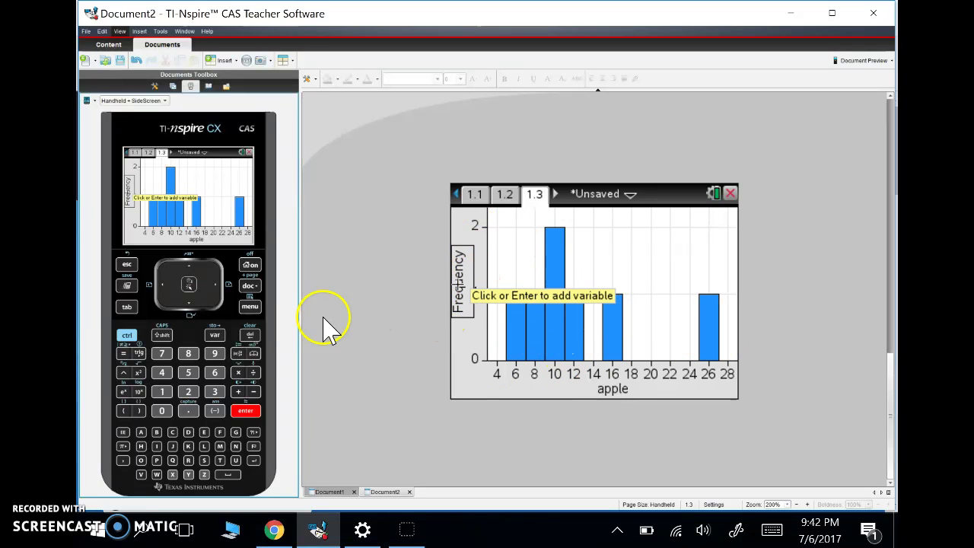
Step: Set Plot Properties > Histogram Properties > Histogram Scale to Percent
click(249, 308)
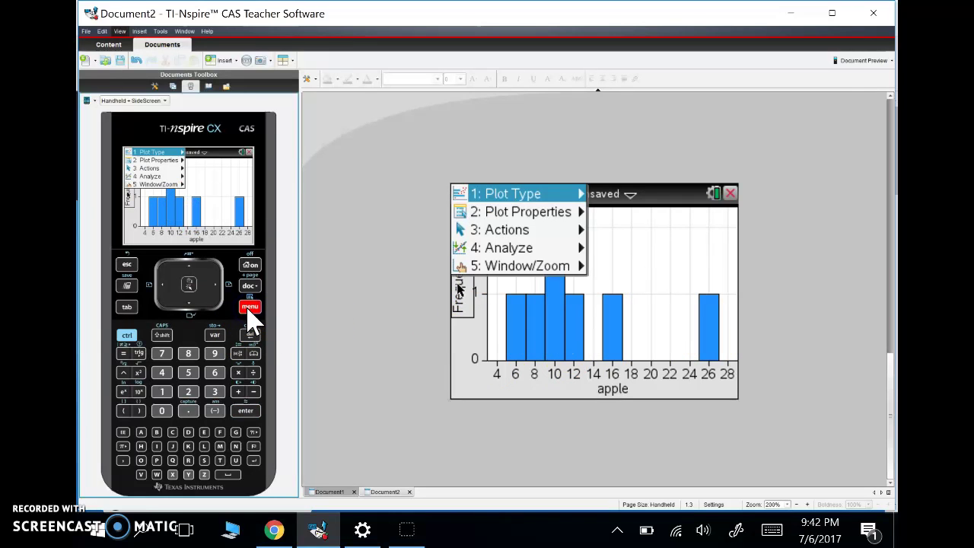
key(Down)
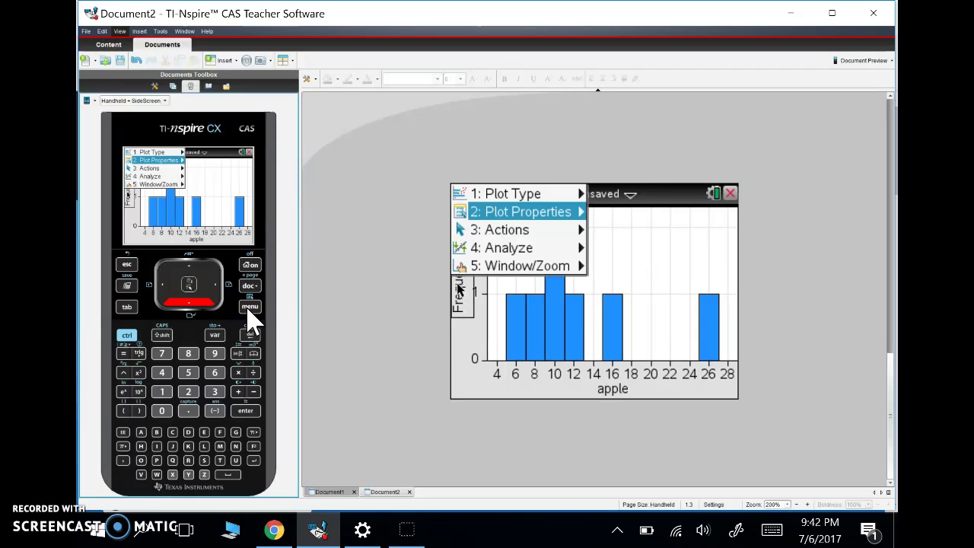
key(Right)
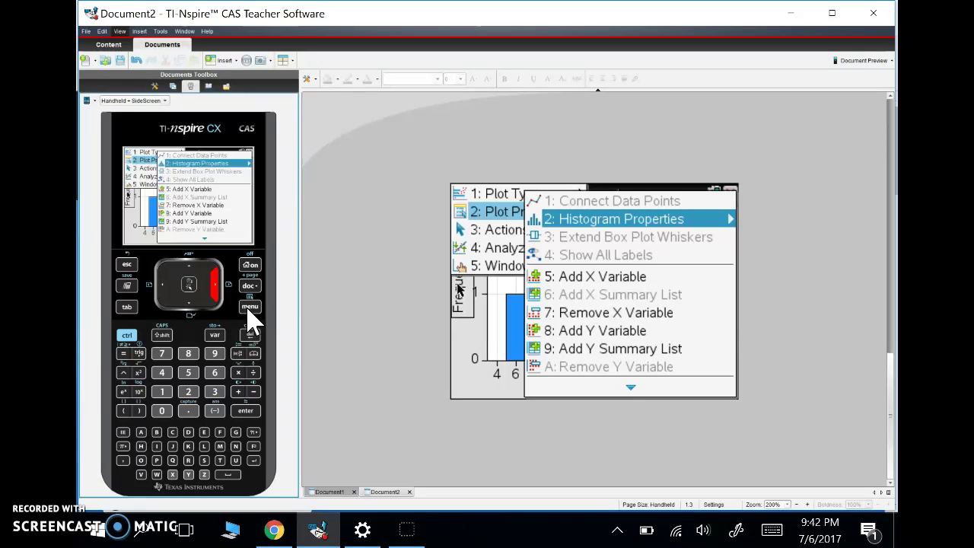
key(Right)
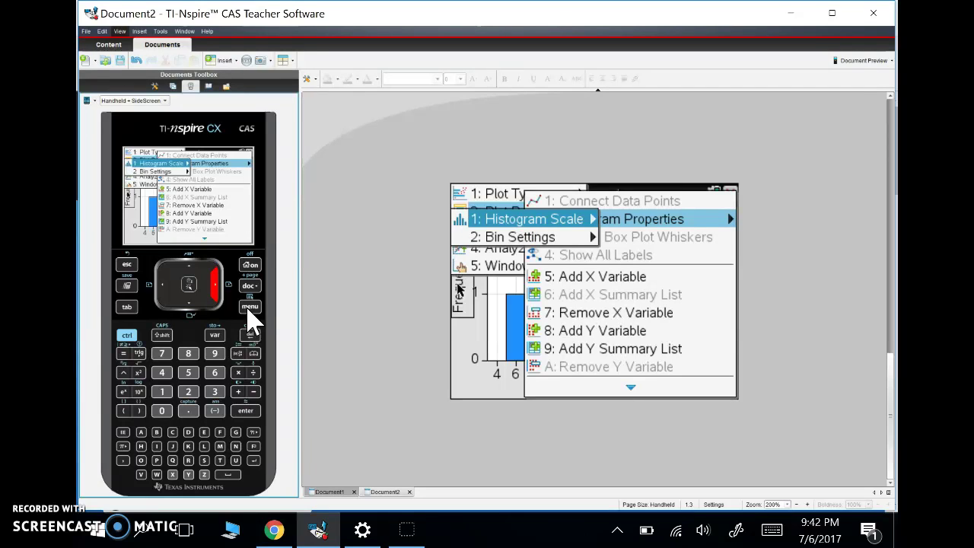
key(Right)
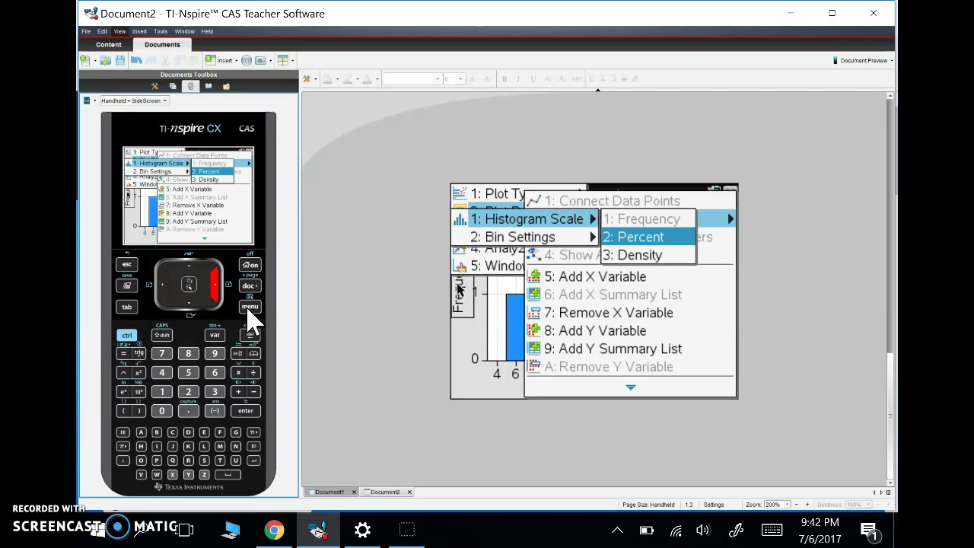
key(Left)
key(Down)
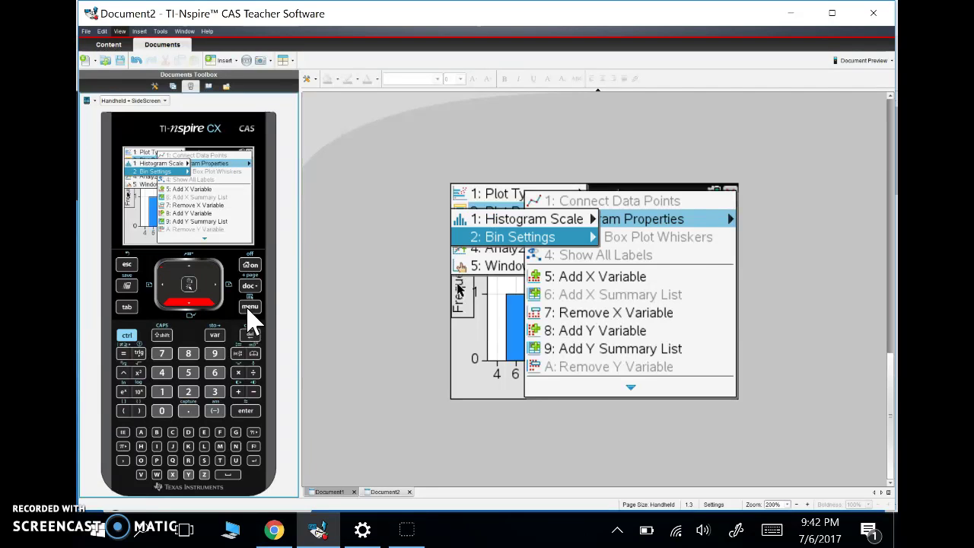
key(Right)
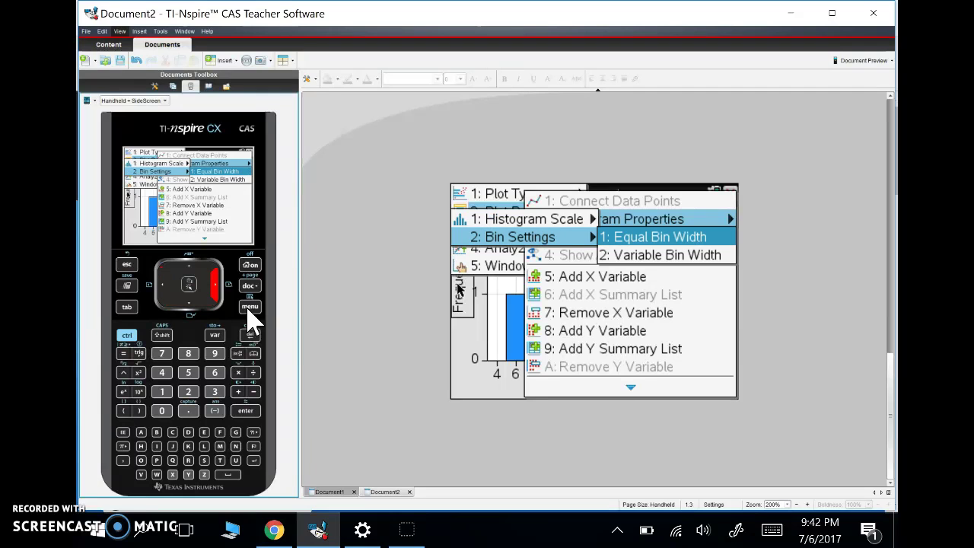
key(Left)
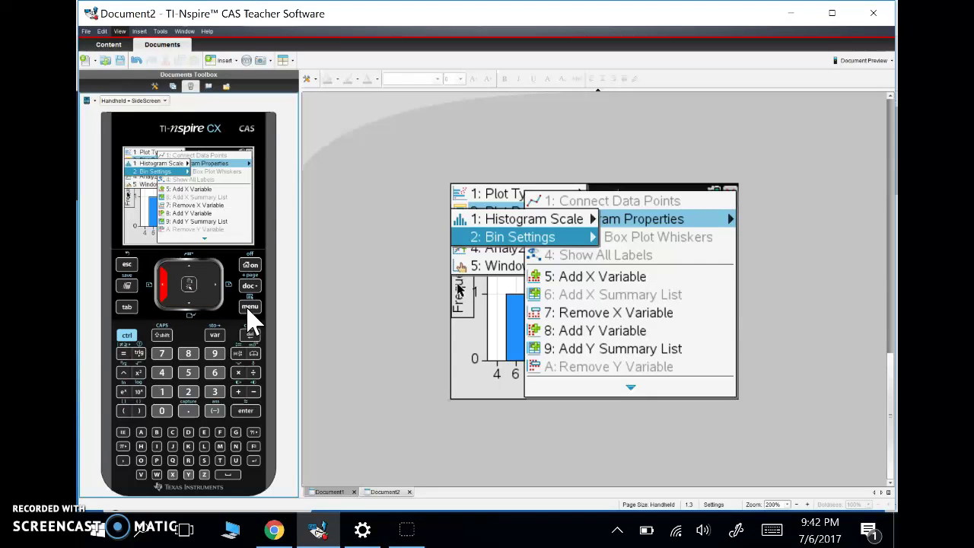
key(Right)
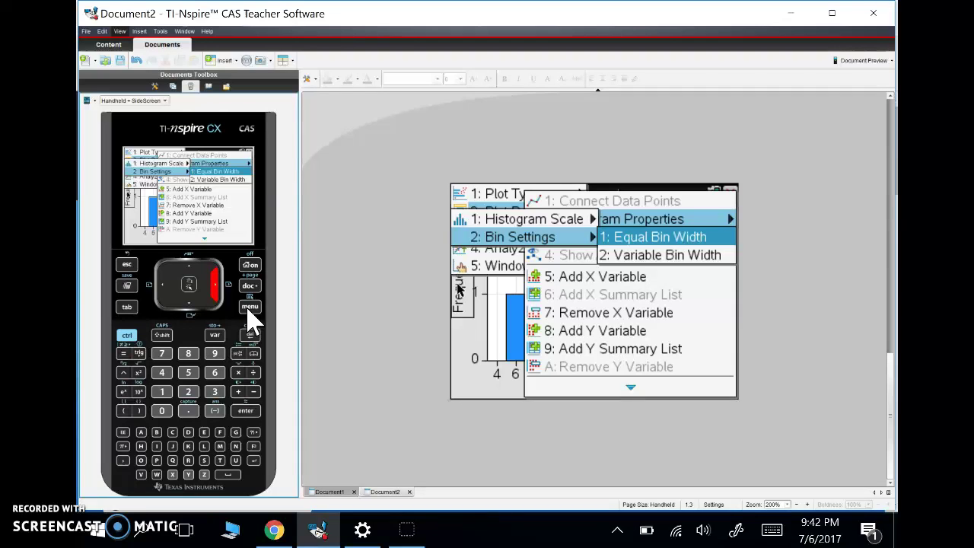
key(Left)
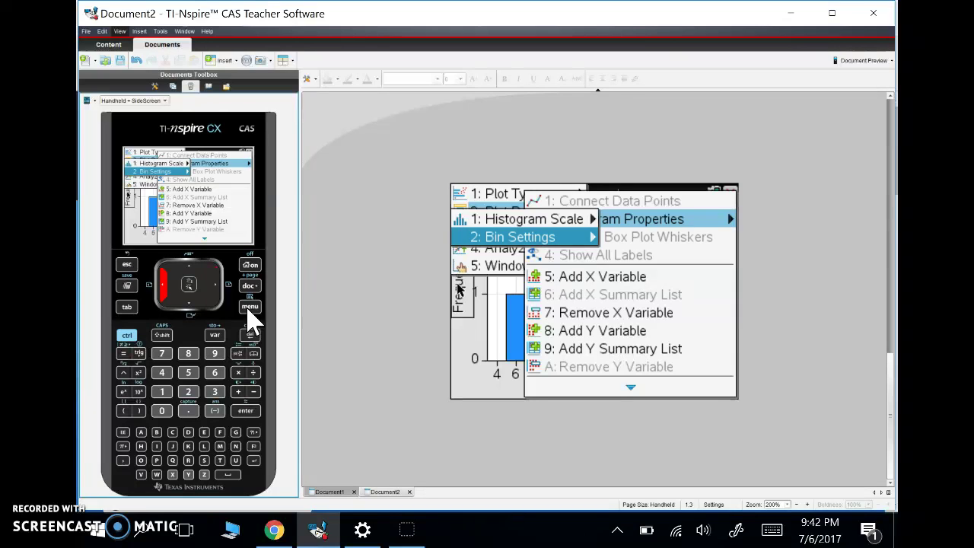
key(Up)
key(Right)
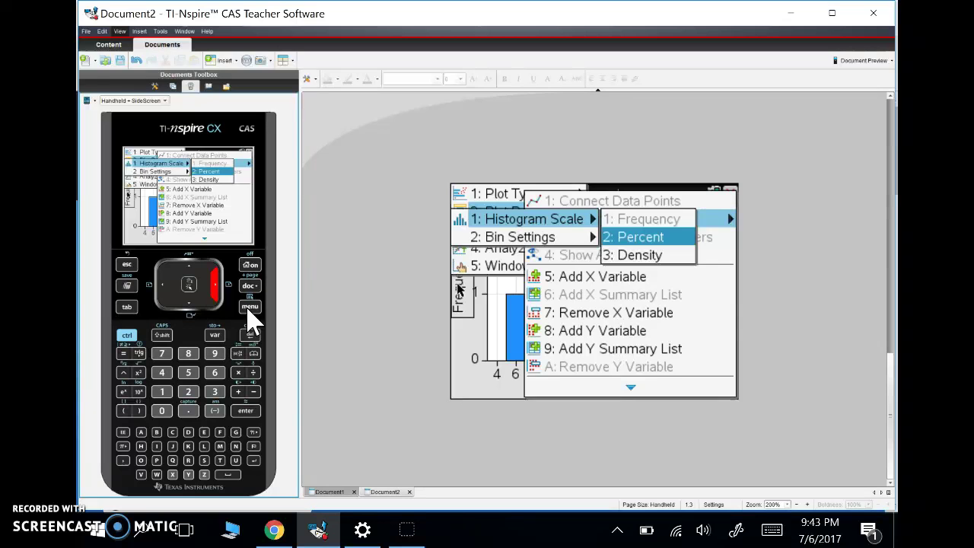
key(Return)
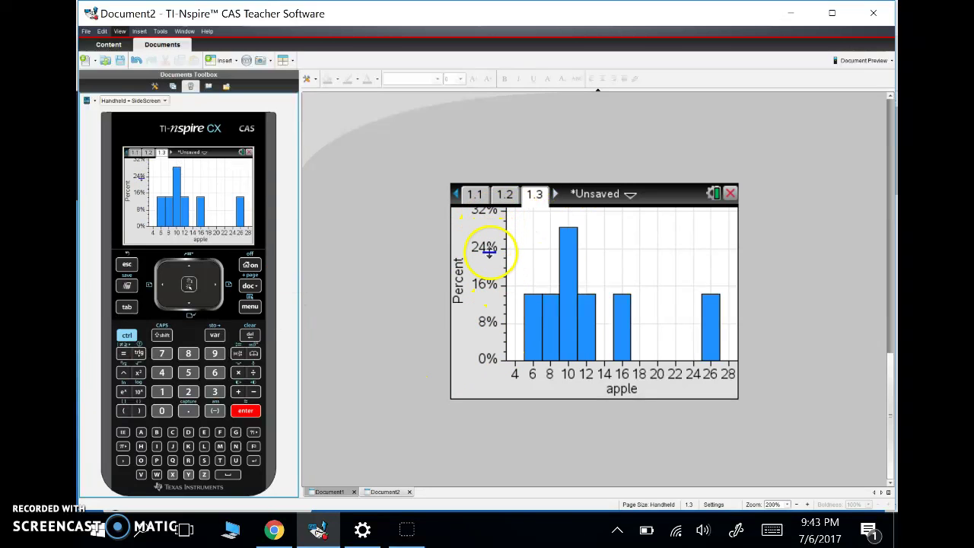
Step: Drag the percent axis to top out near 32%, showing the tallest bin at 28.57%
drag(487, 248, 167, 266)
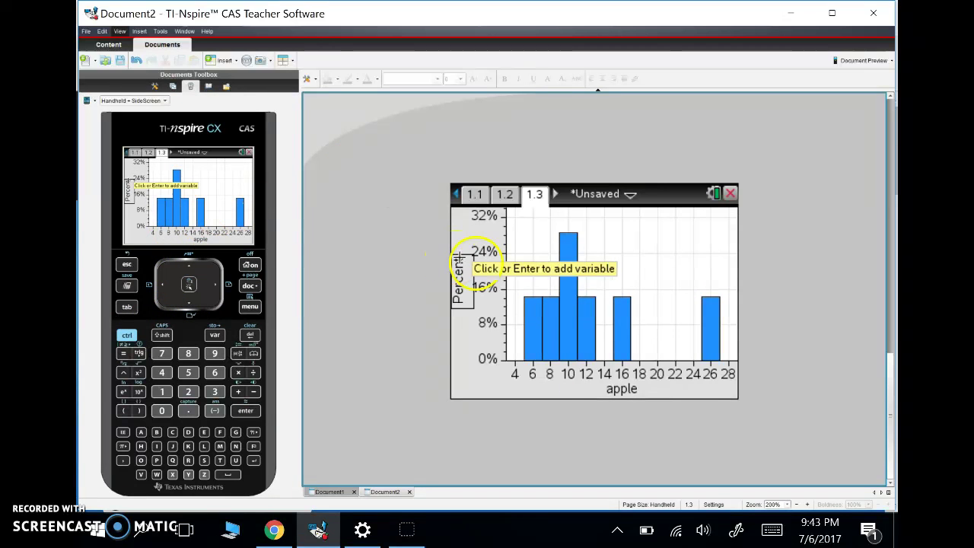
mouse_move(497, 264)
mouse_down()
mouse_move(498, 274)
mouse_move(497, 261)
mouse_up()
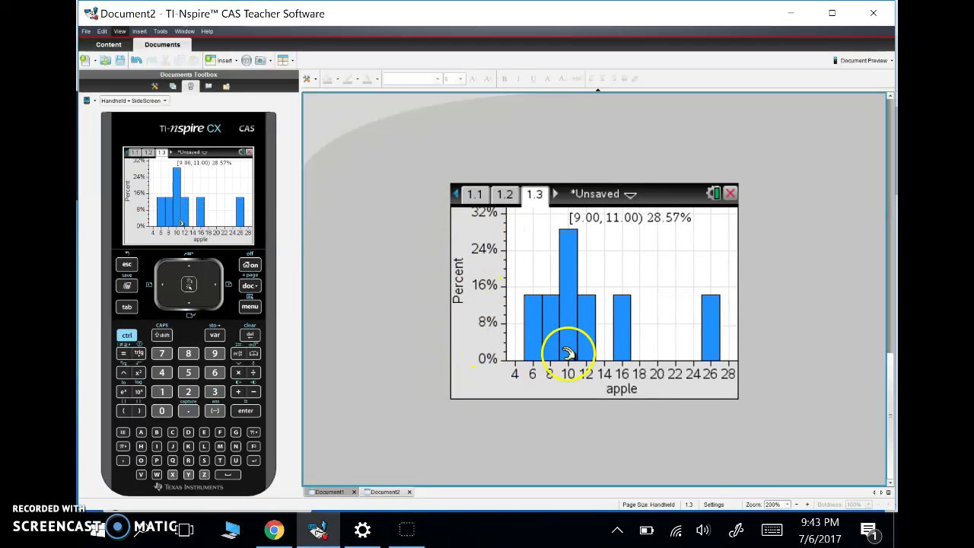